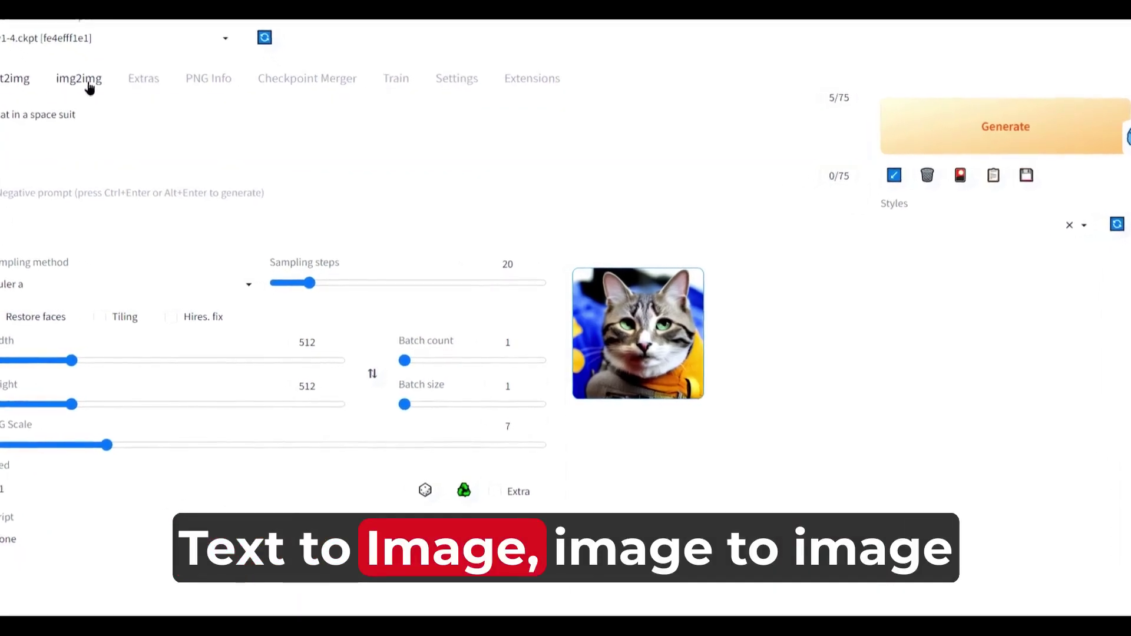
Look through the img2img, Extras, Train and Extensions tabs, then return to txt2img.
click(117, 97)
click(129, 70)
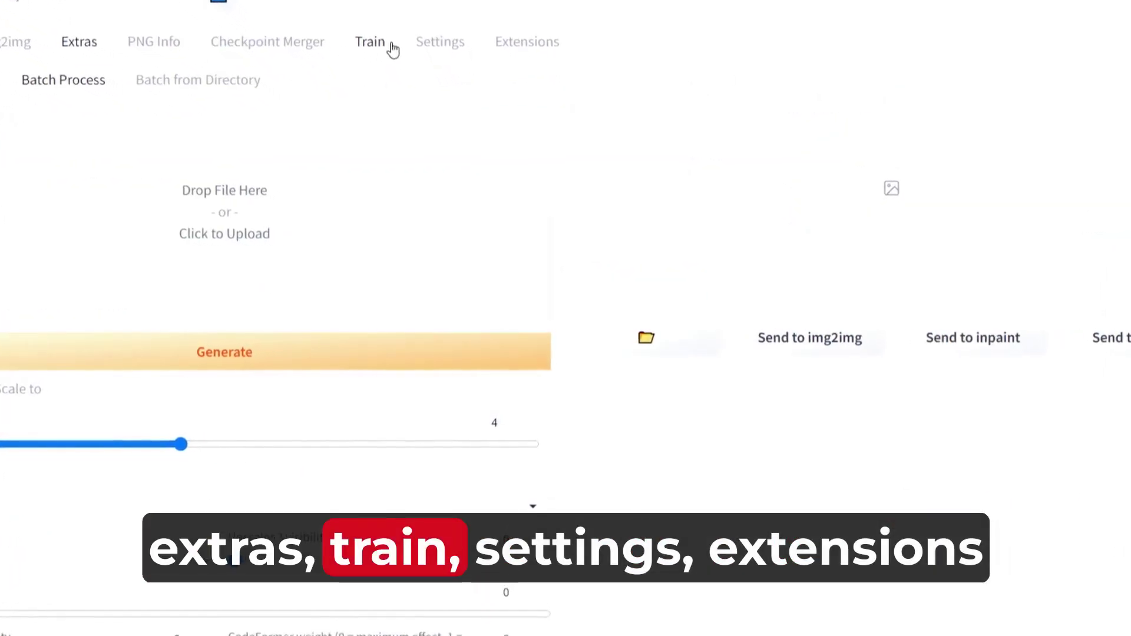
click(390, 70)
click(506, 29)
click(43, 94)
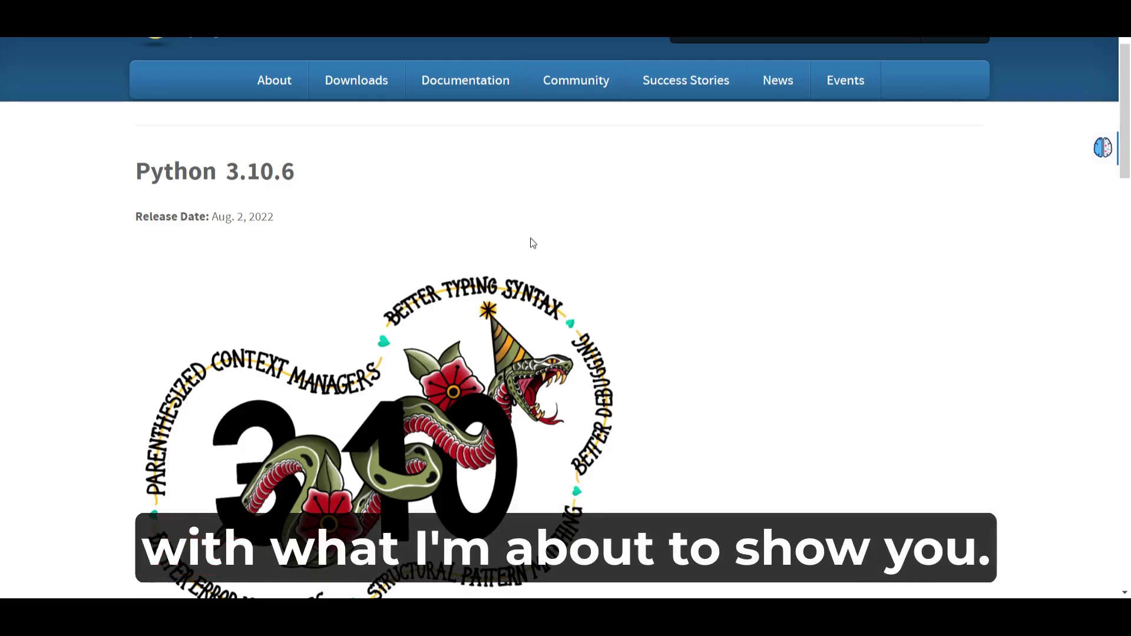
Switch to the sd folder window showing the downloaded files.
key(alt+Tab)
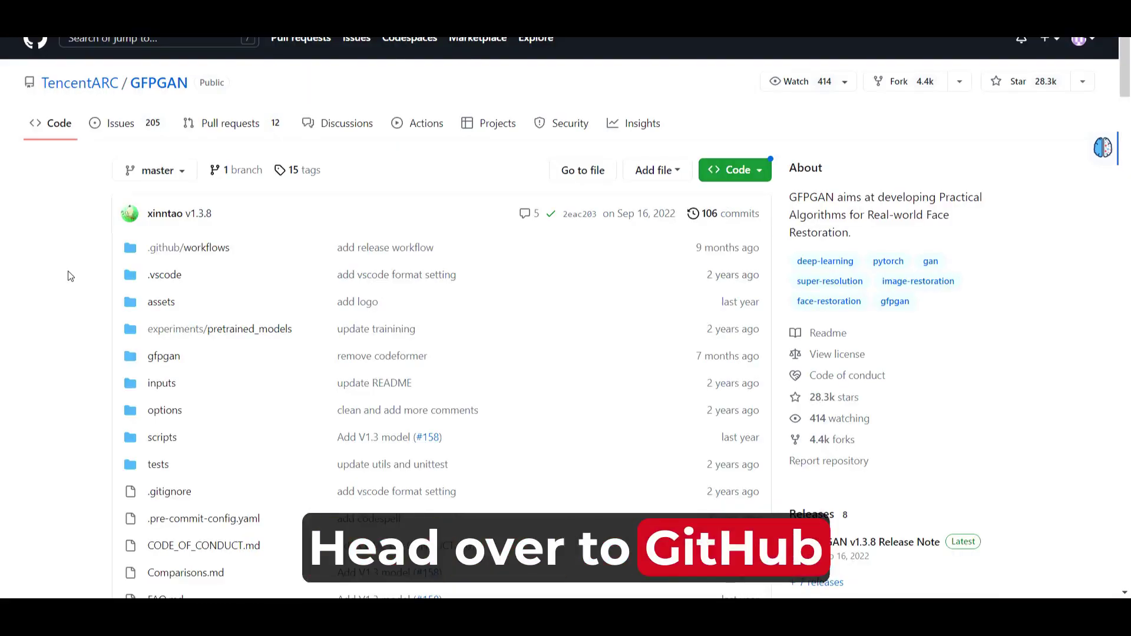
Scroll through the GFPGAN README, then cancel the Python setup dialog.
scroll(74, 265, down, 15)
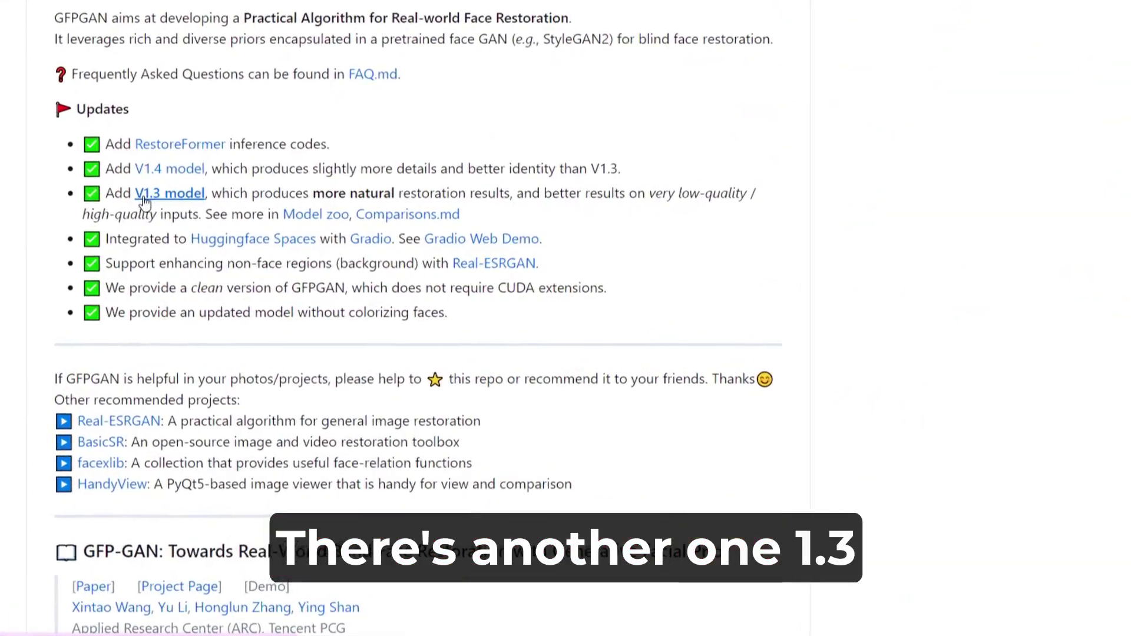
scroll(130, 236, down, 7)
scroll(114, 275, up, 3)
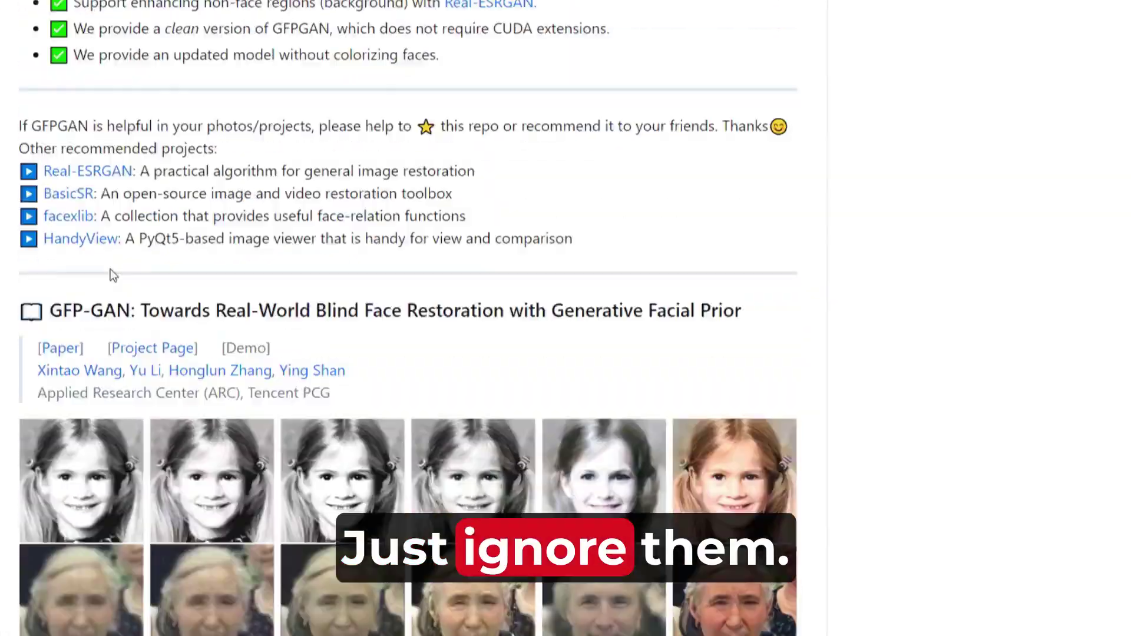
scroll(113, 275, up, 8)
scroll(119, 262, down, 2)
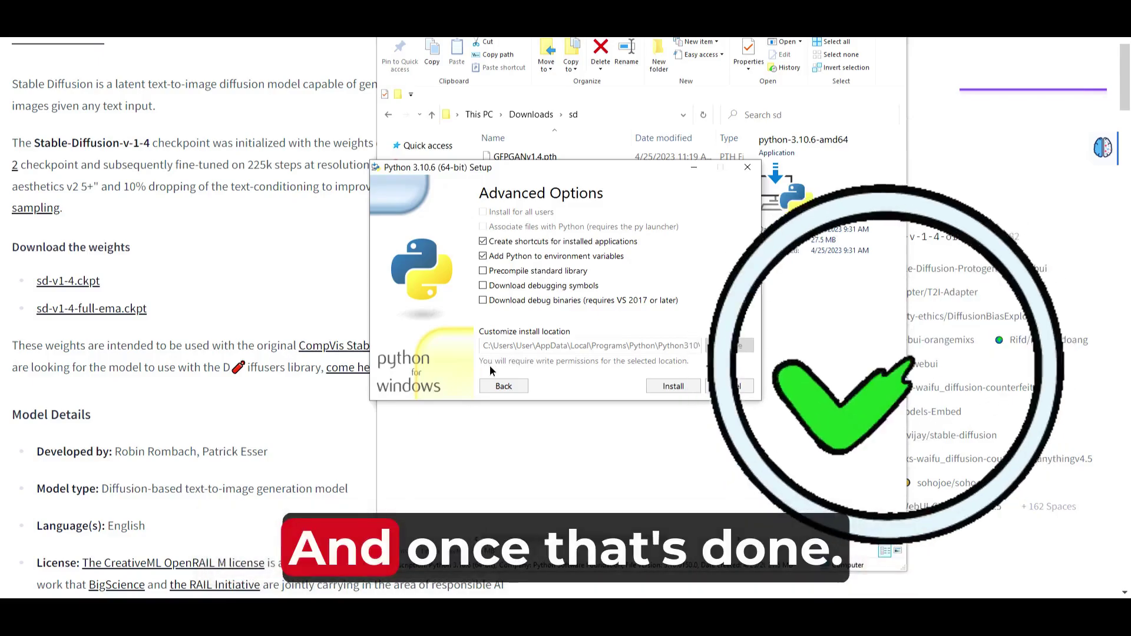
click(731, 387)
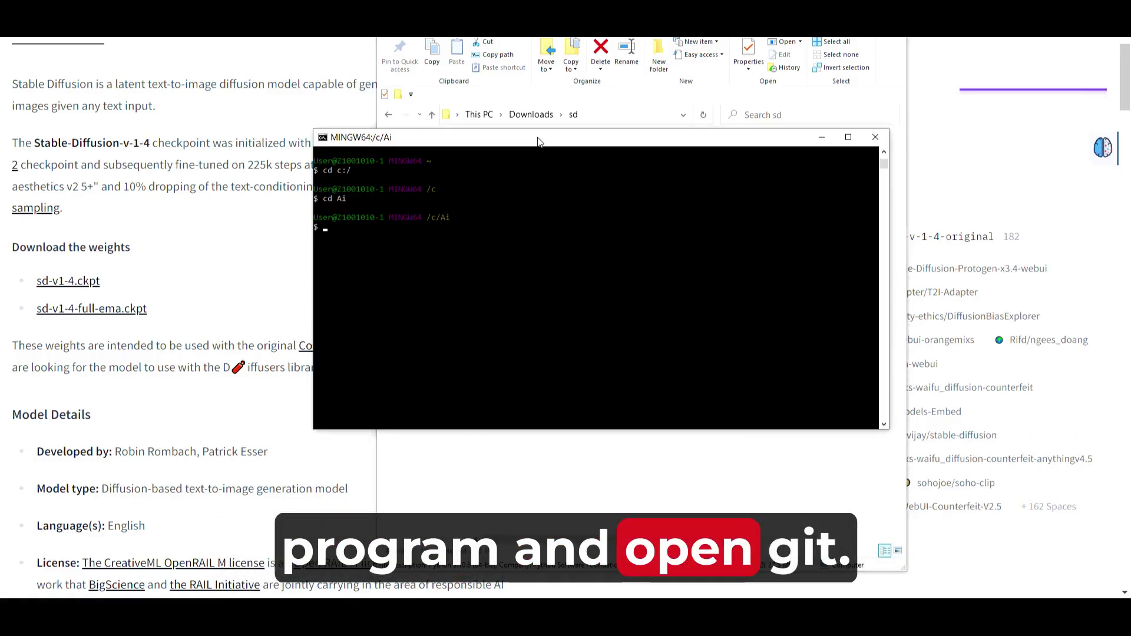
Nudge the Git Bash window aside and bring the File Explorer window forward.
key(super)
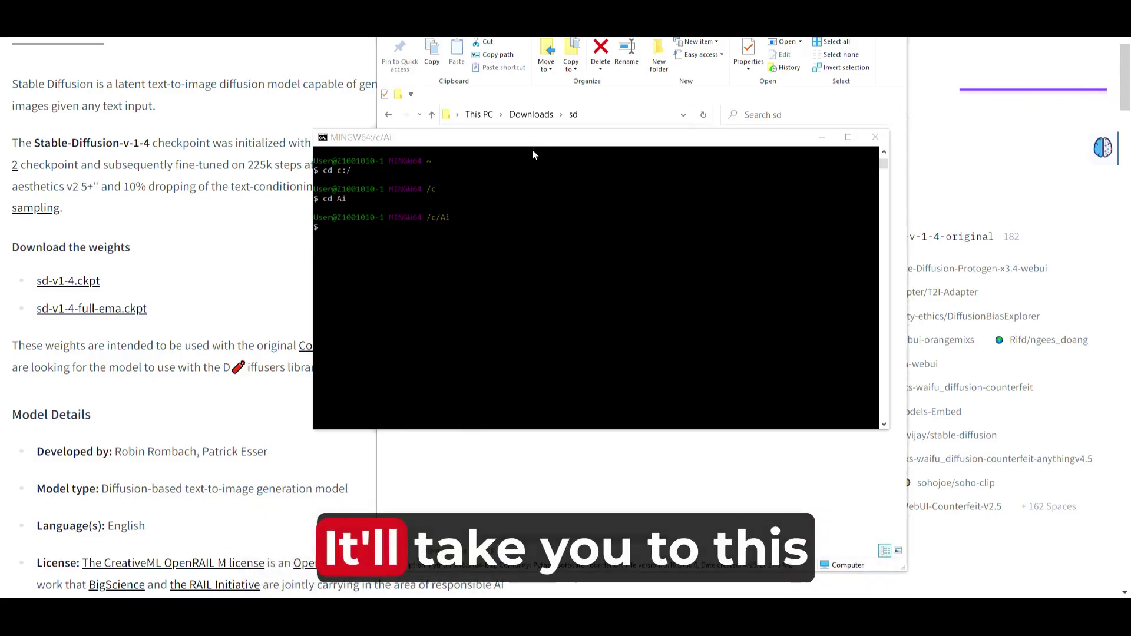
mouse_move(532, 144)
mouse_down()
mouse_move(521, 150)
mouse_move(541, 139)
mouse_up()
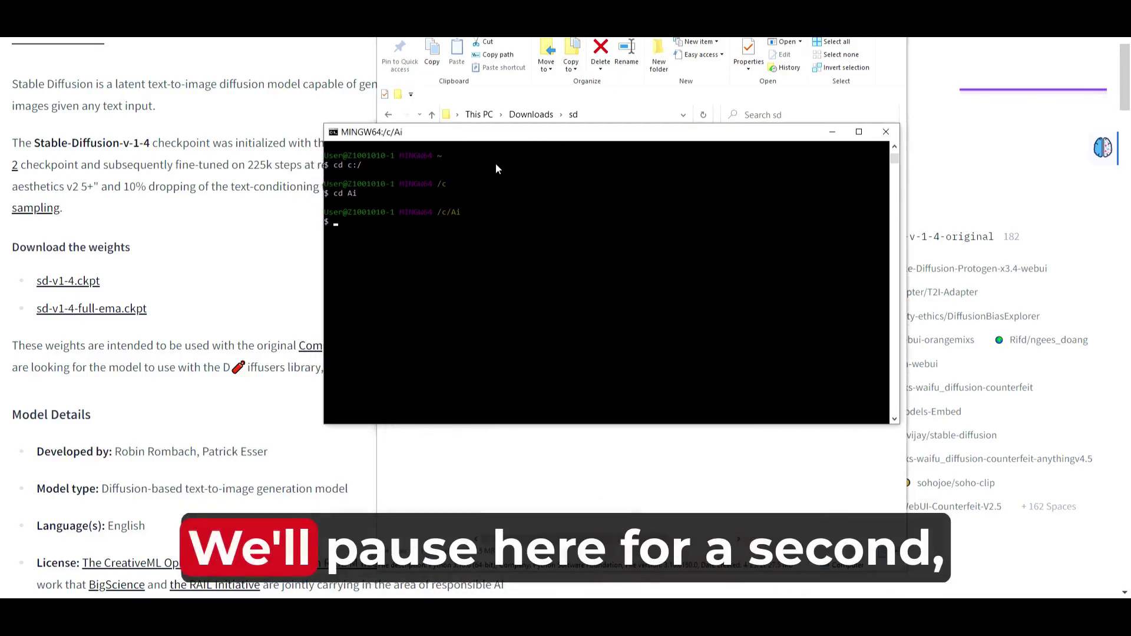
click(584, 482)
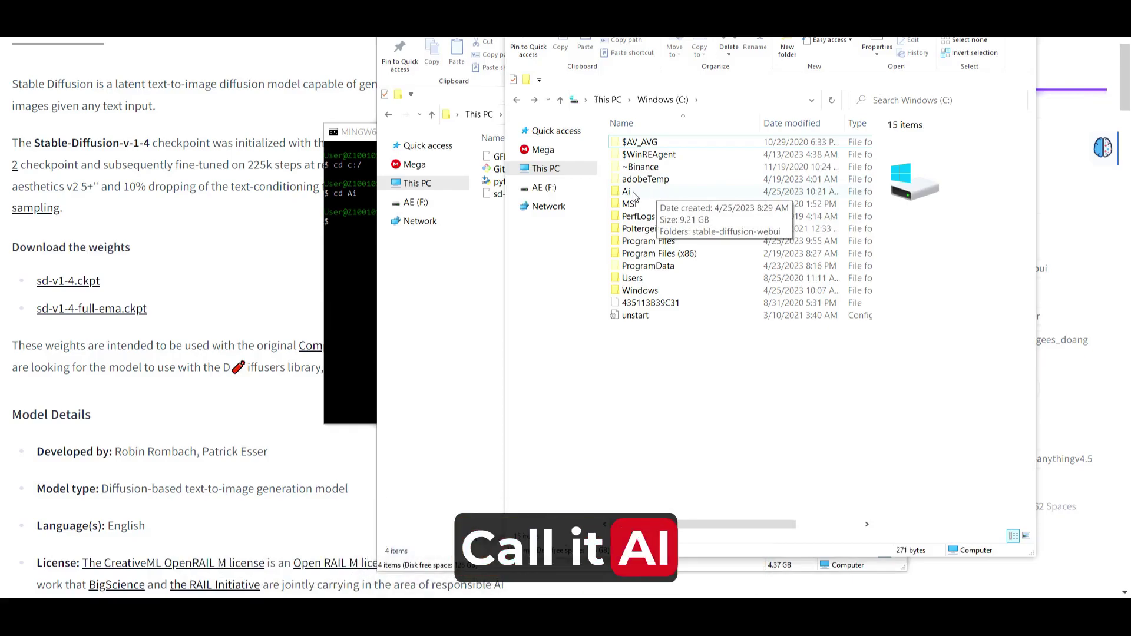
Open the Ai folder on C:, then bring the Git Bash terminal back to front.
double_click(633, 196)
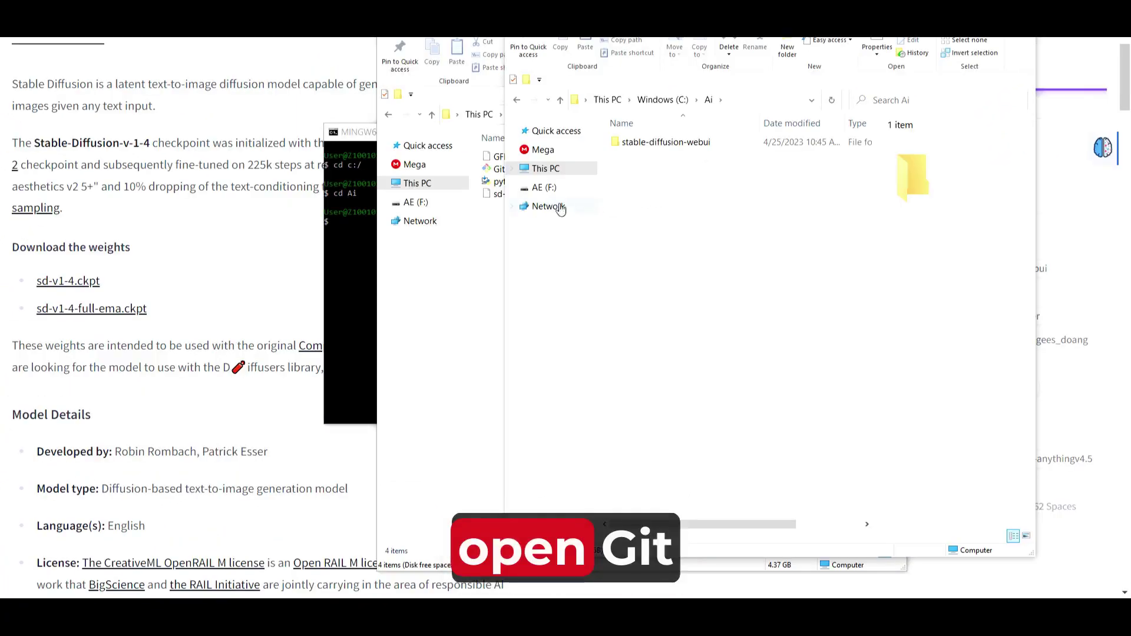
click(458, 289)
click(345, 306)
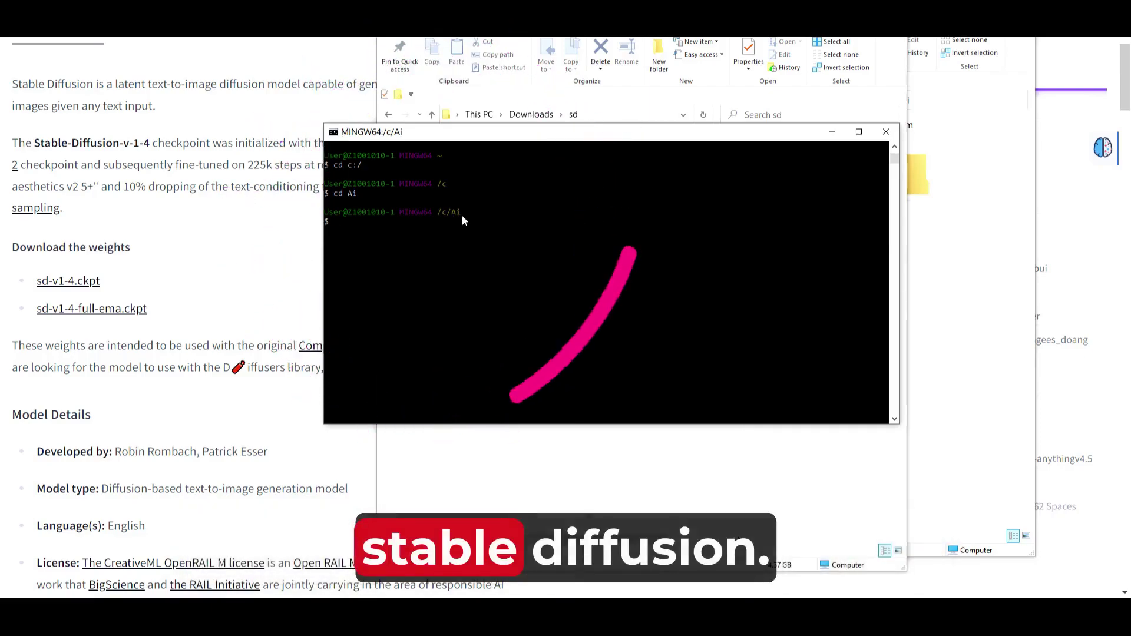
Run git clone with the pasted stable-diffusion-webui HTTPS URL in Git Bash.
text(git)
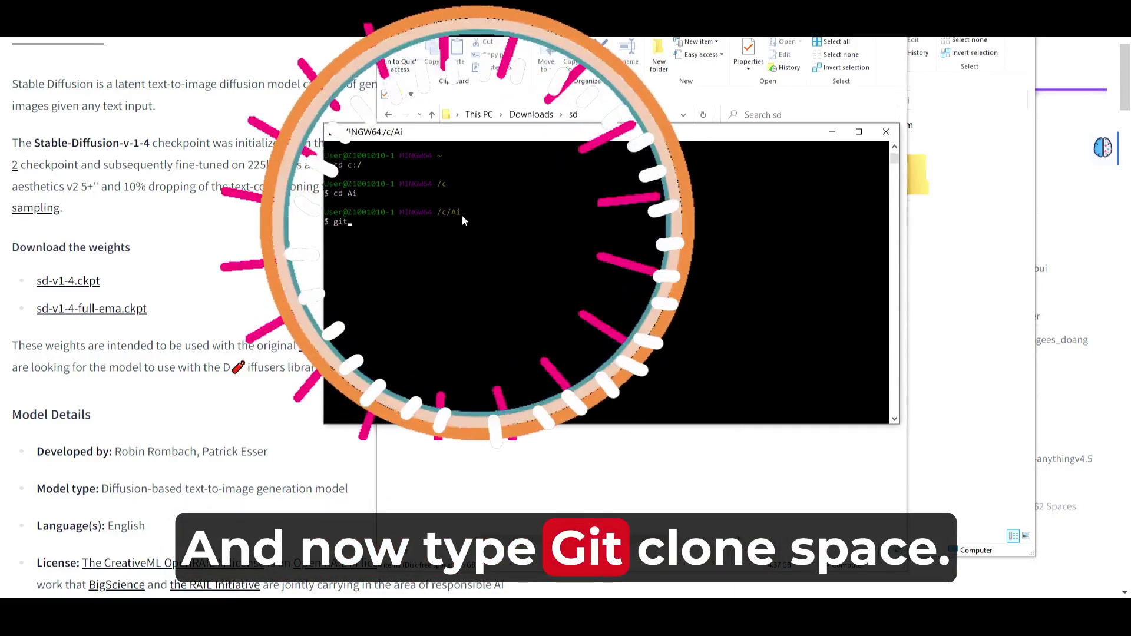
text( clone)
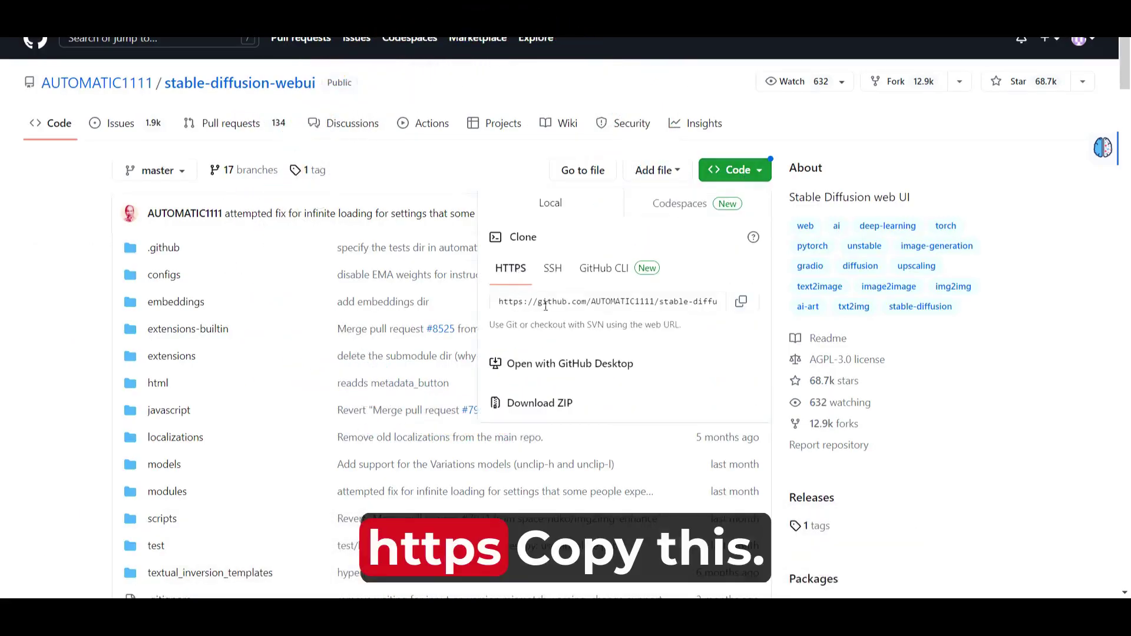
key(alt+Tab)
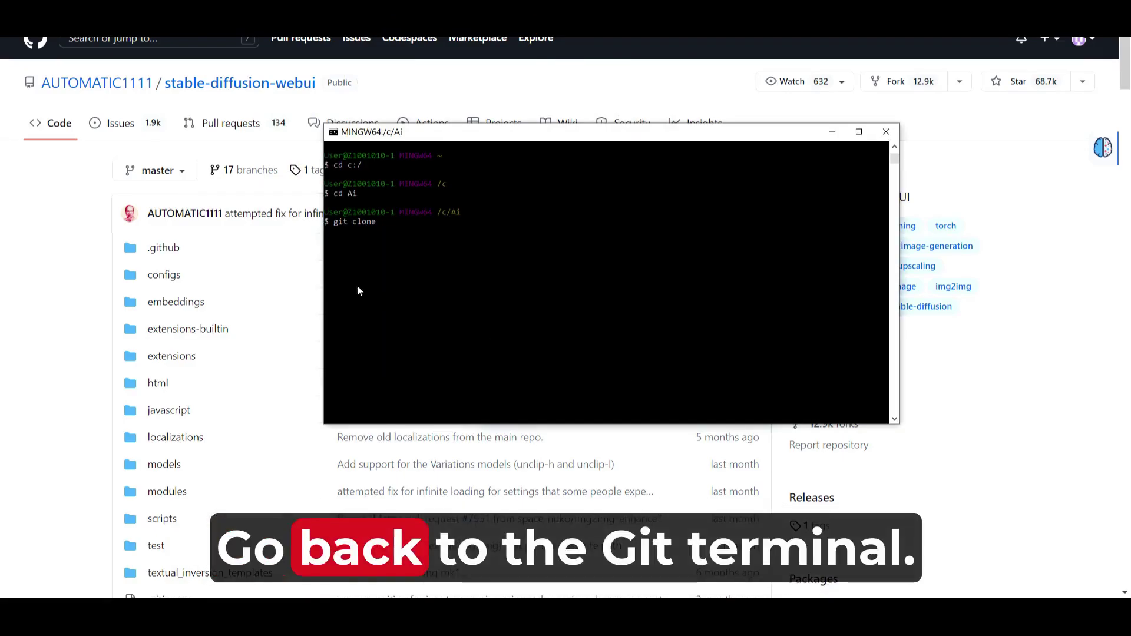
right_click(389, 222)
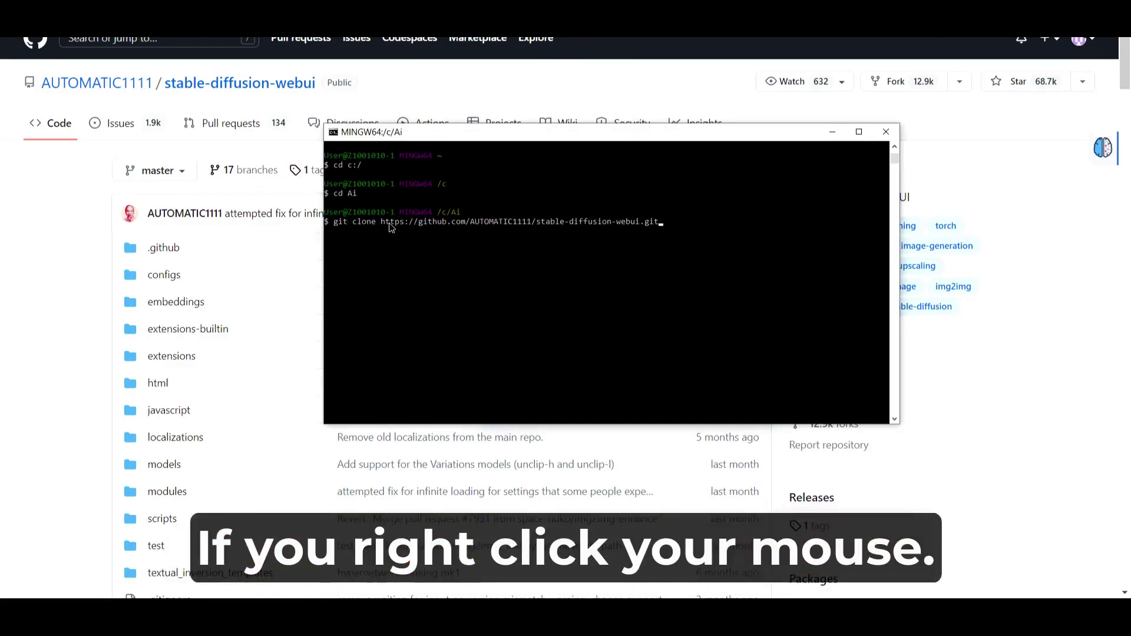
scroll(401, 228, down, 1)
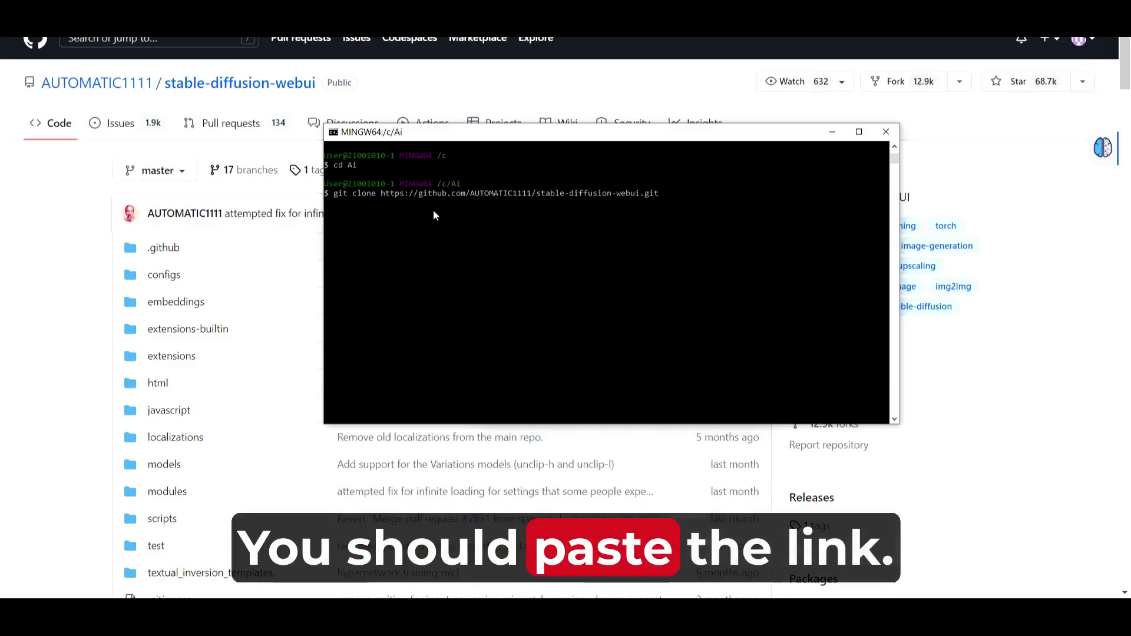
scroll(454, 198, down, 1)
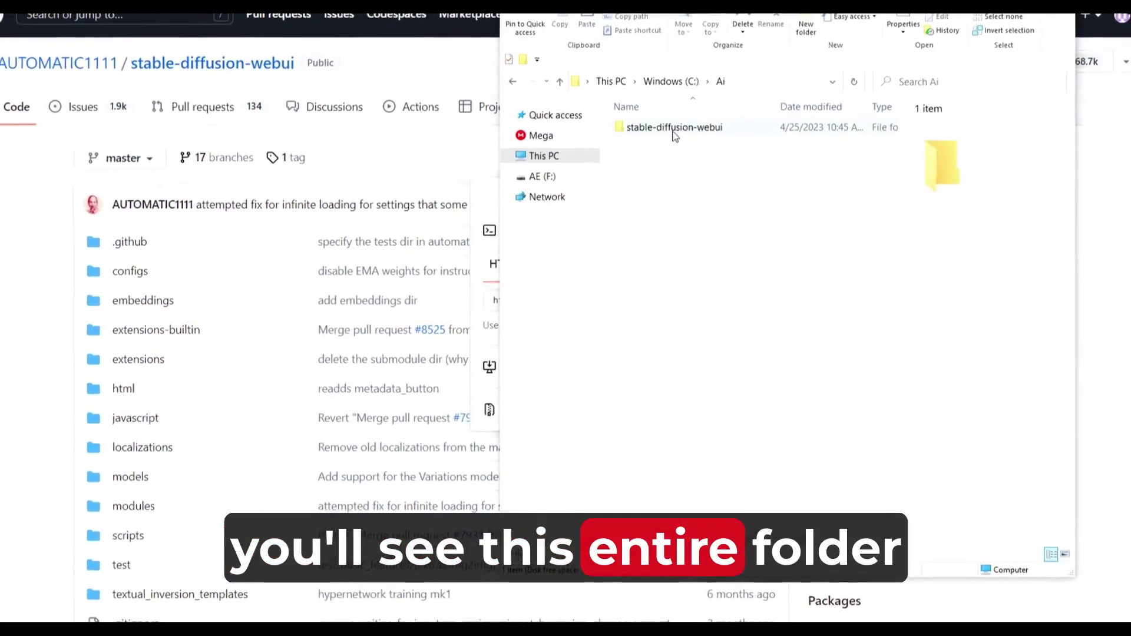
Open the cloned stable-diffusion-webui folder and place GFPGANv1.4.pth in it.
mouse_move(675, 135)
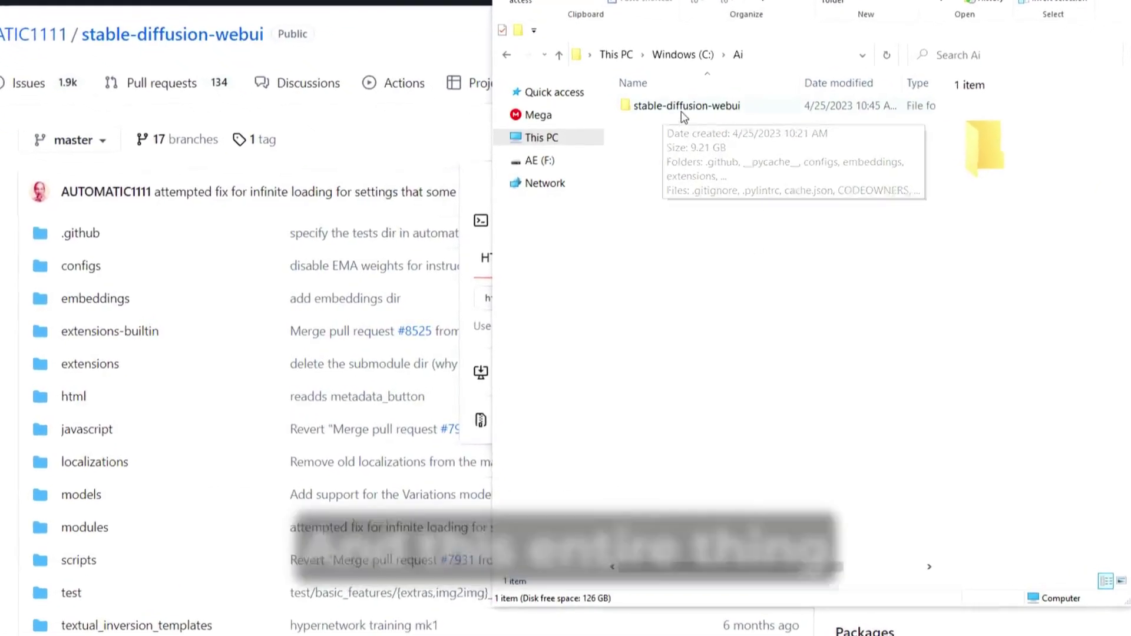
double_click(682, 108)
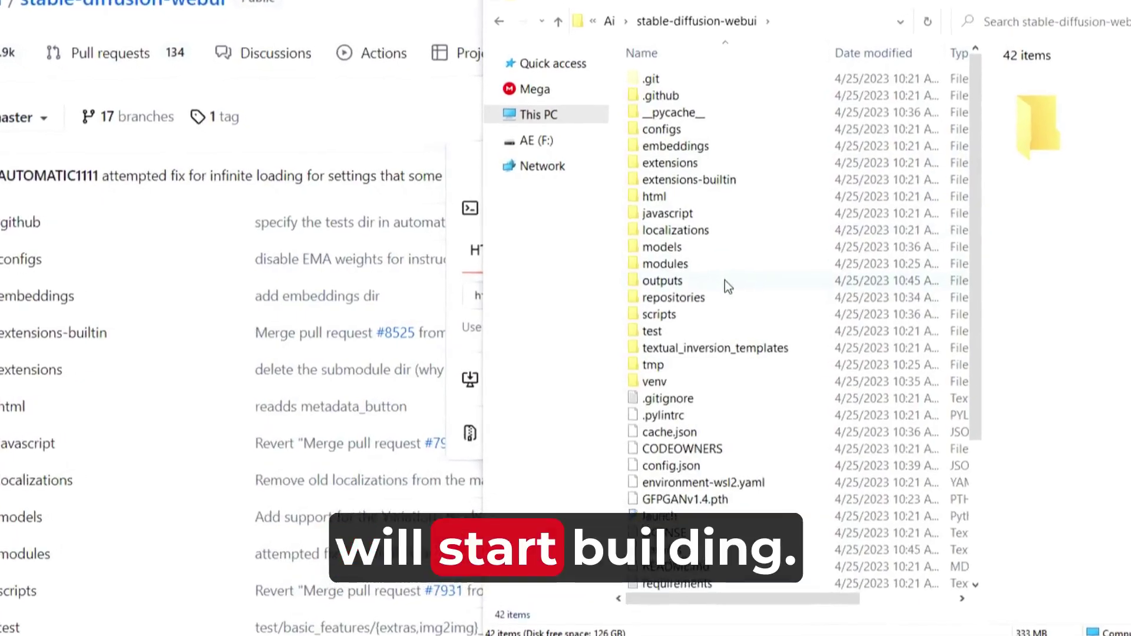
scroll(728, 306, down, 5)
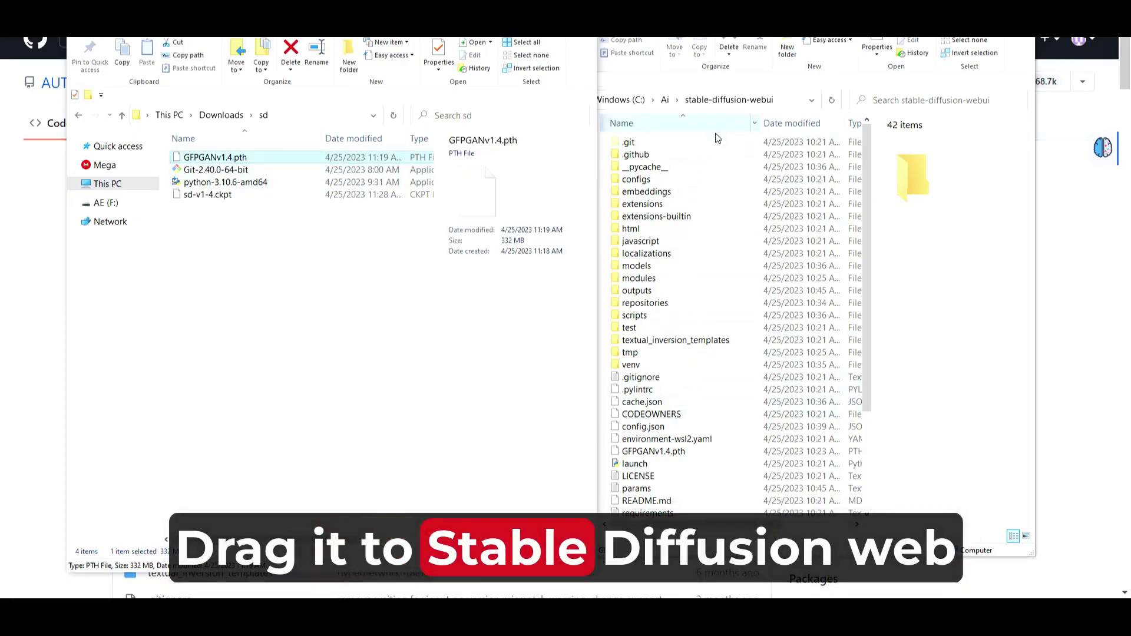
click(667, 402)
Open models\Stable-diffusion and move sd-v1-4.ckpt into it.
scroll(671, 404, down, 1)
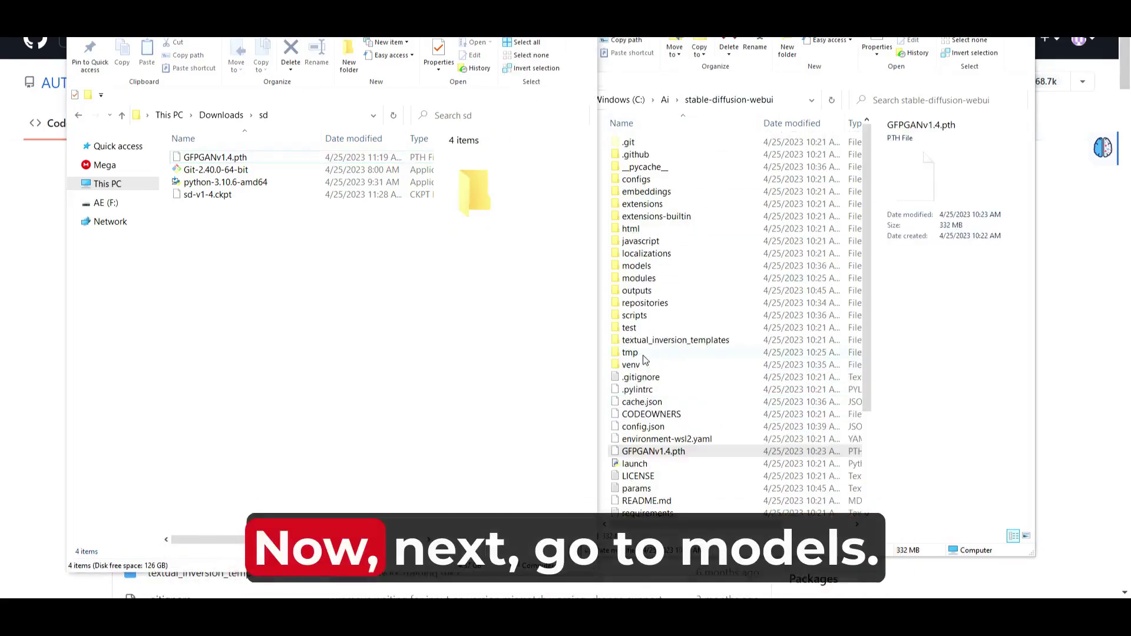
double_click(637, 267)
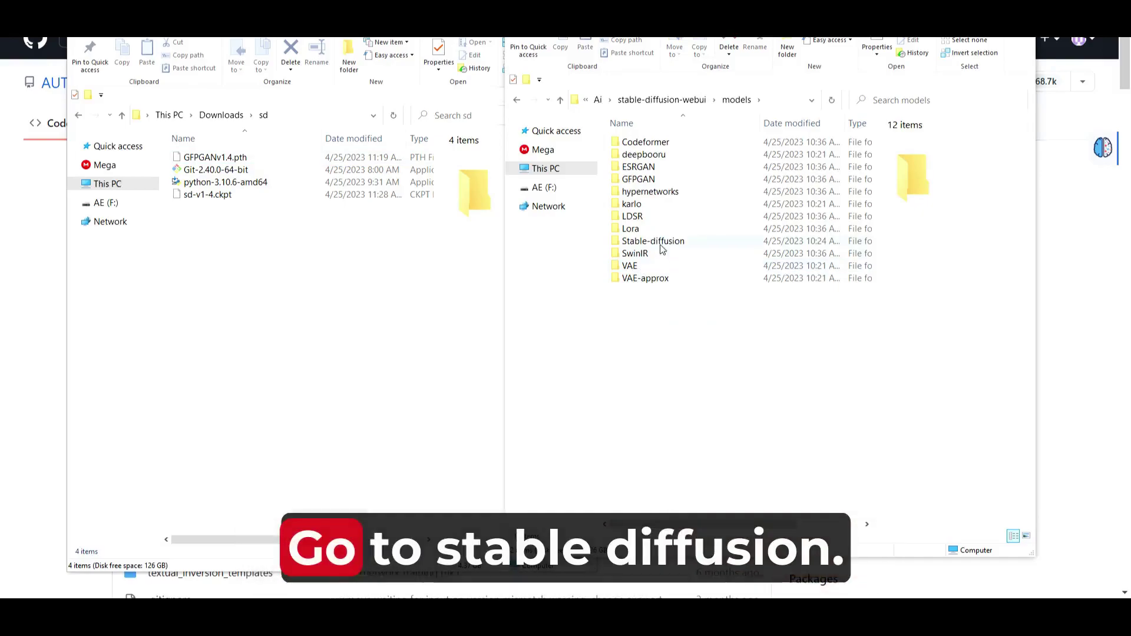
double_click(660, 245)
click(190, 198)
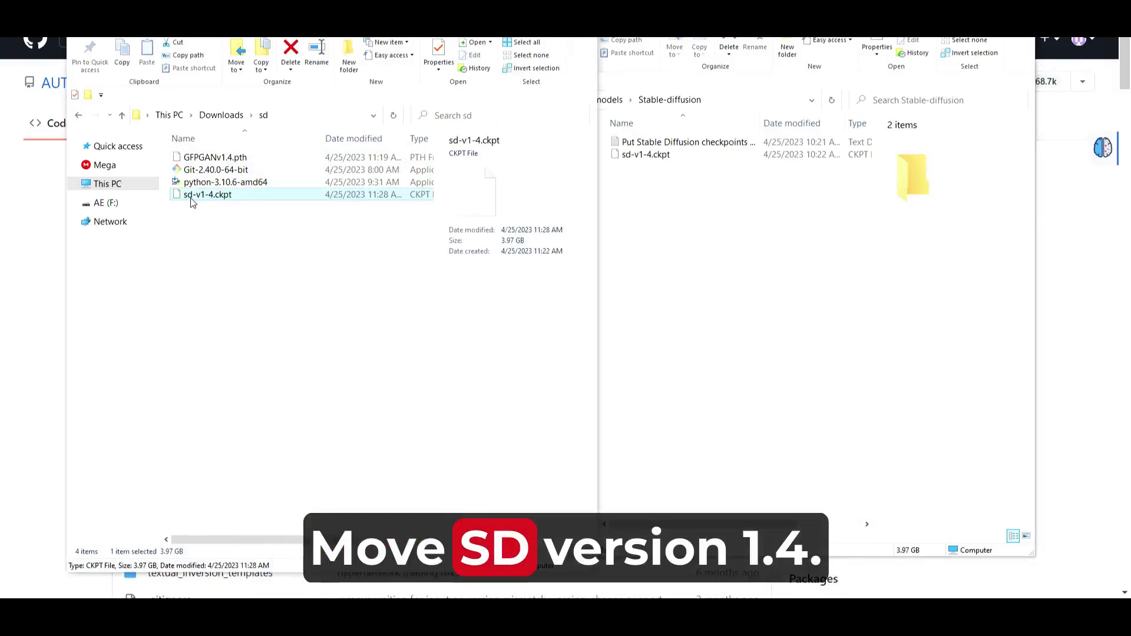
click(314, 301)
click(664, 177)
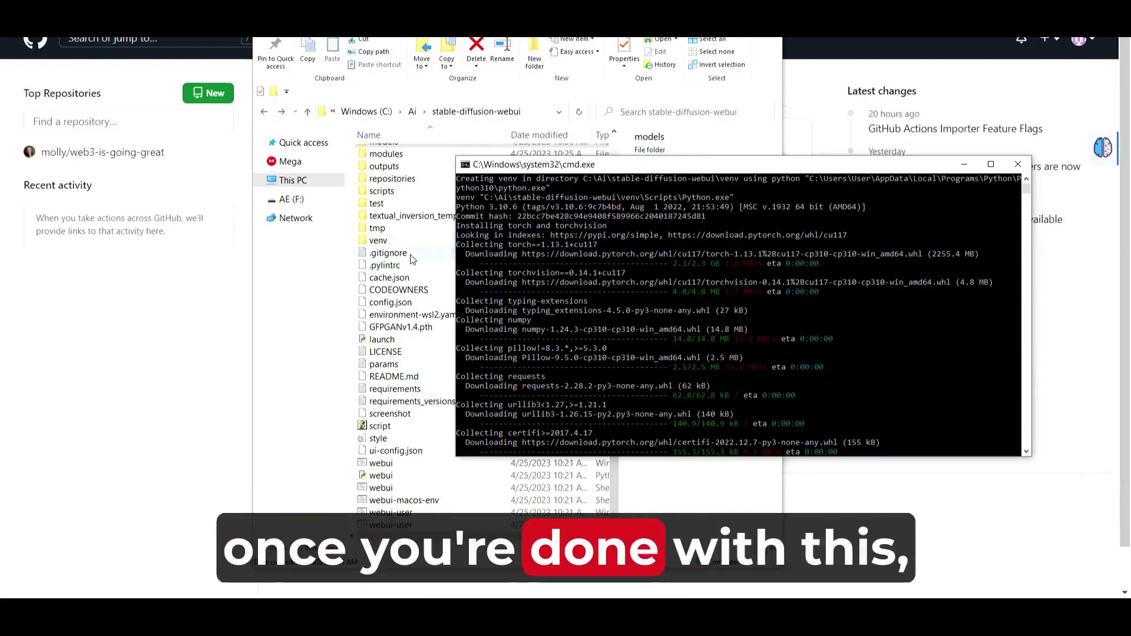
Switch back to File Explorer while the web UI requirements install.
key(alt+Tab)
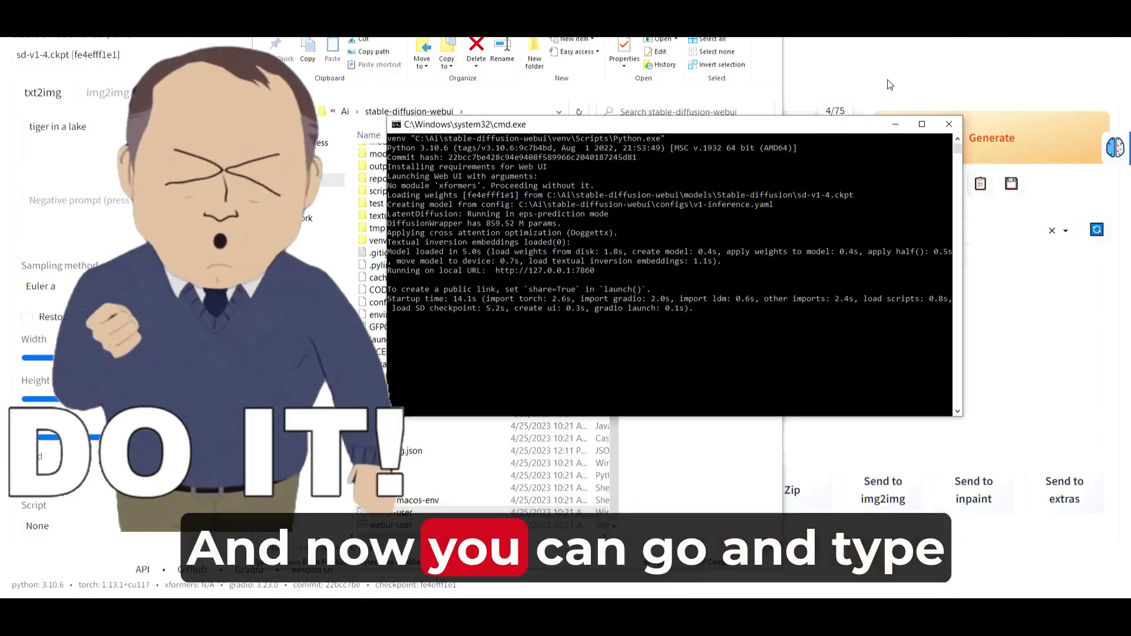
In the running web UI, generate an image from the prompt 'tiger in a lake'.
click(905, 83)
click(518, 151)
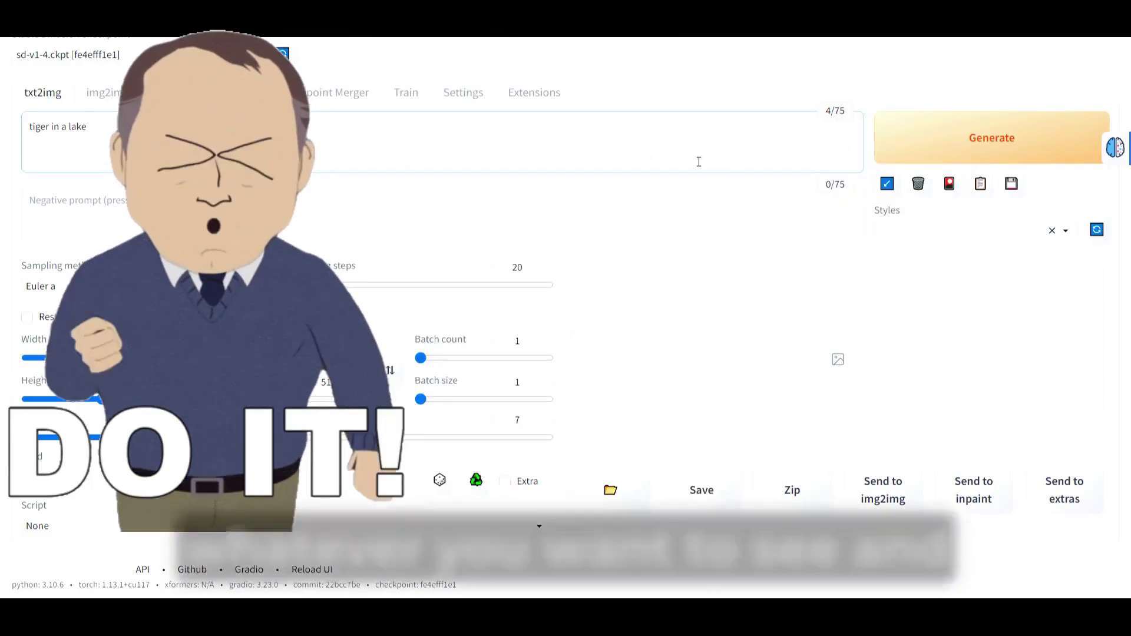
click(946, 139)
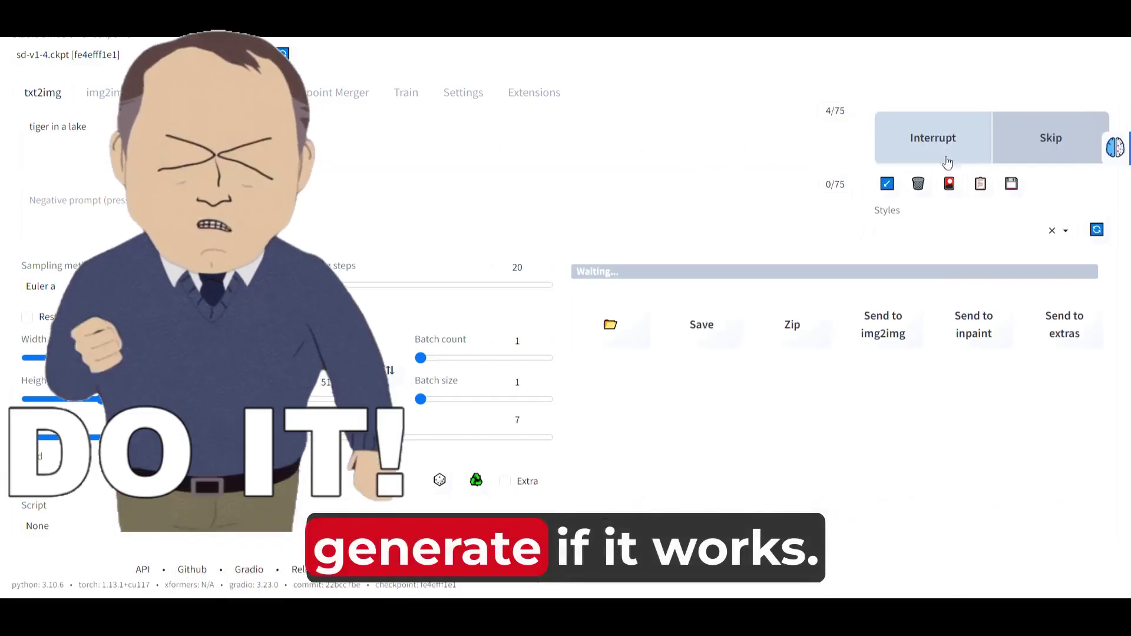